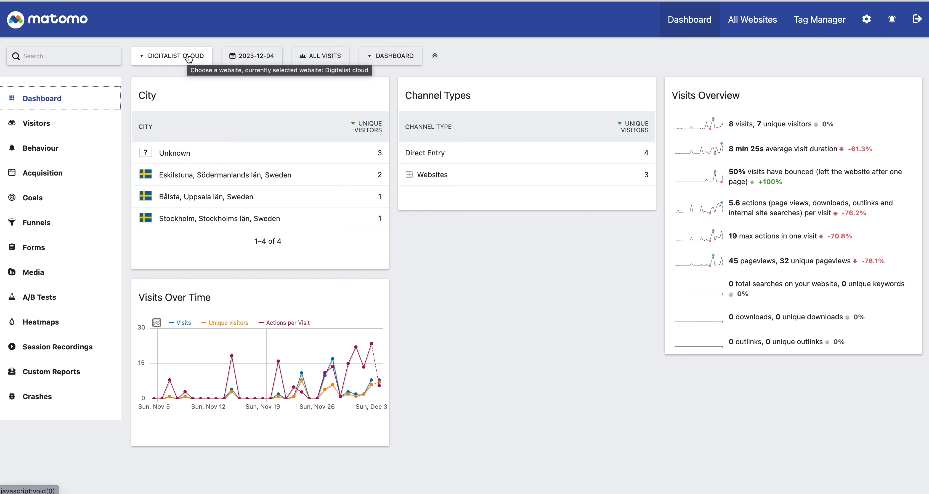
- Switch the dashboard to the digitalist.se website and bring up the list of available websites
click(180, 61)
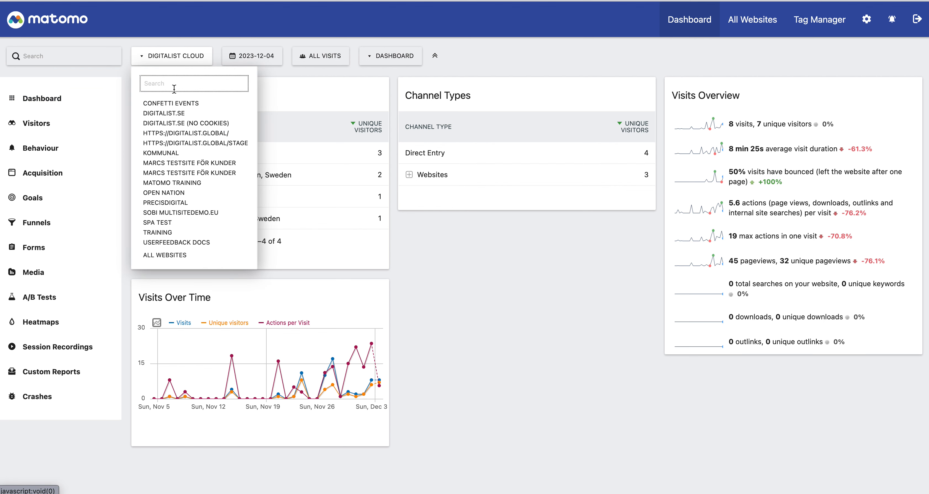
click(170, 113)
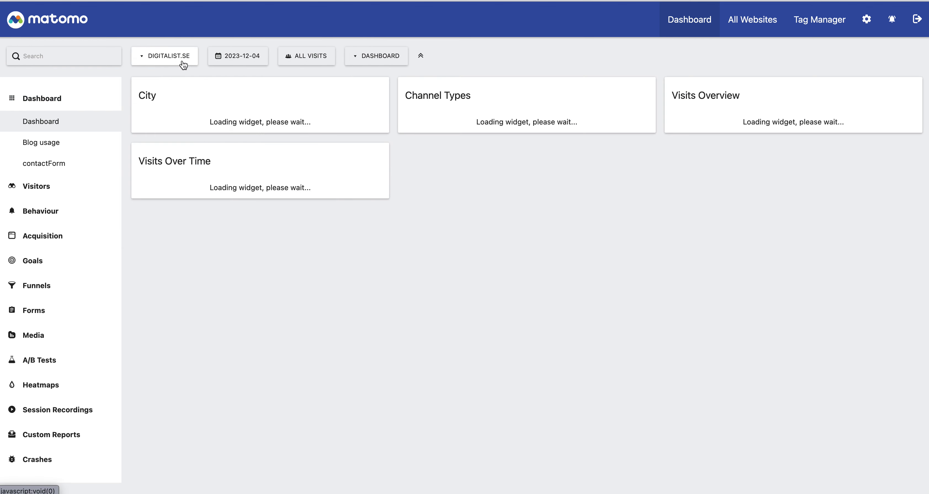
click(183, 64)
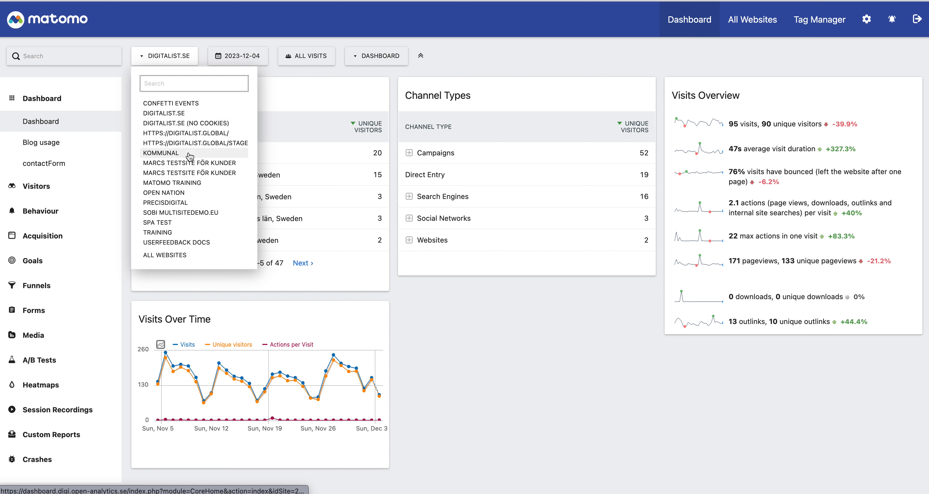
click(453, 54)
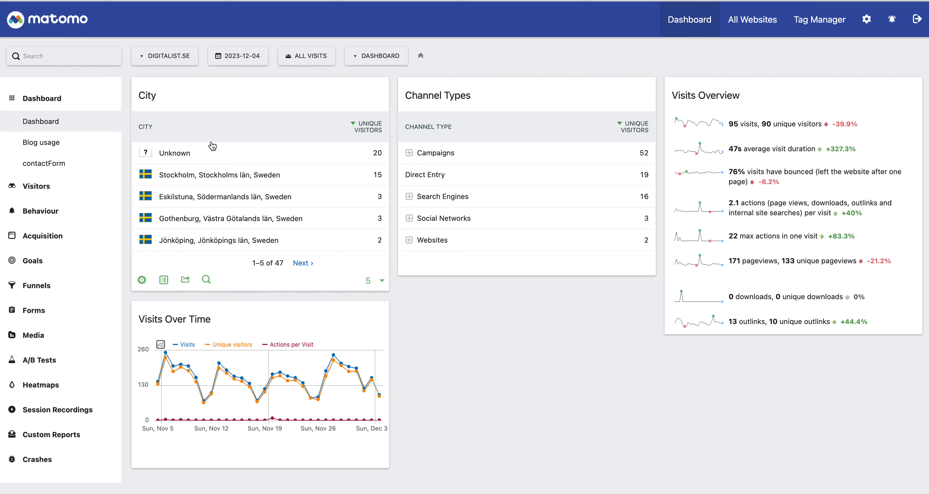
- Search the website list for the Digitalist cloud site and switch the dashboard back to it
click(183, 54)
text(clu)
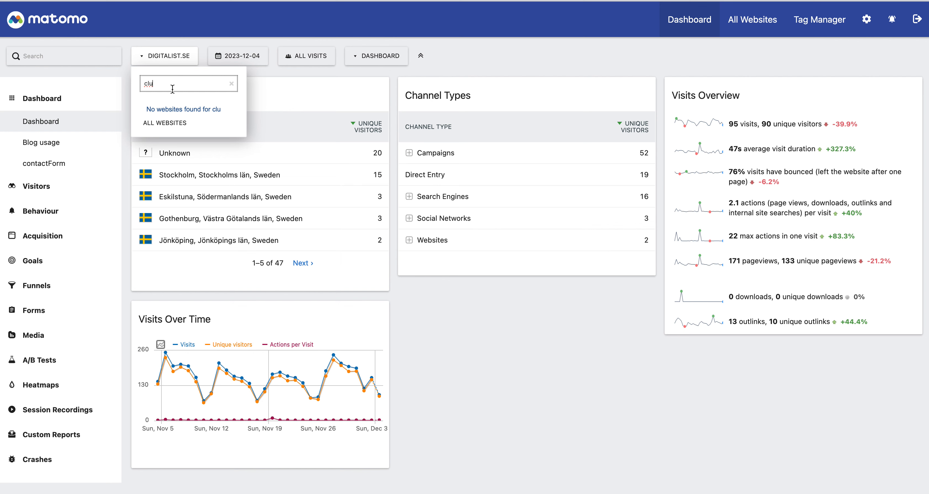
click(170, 104)
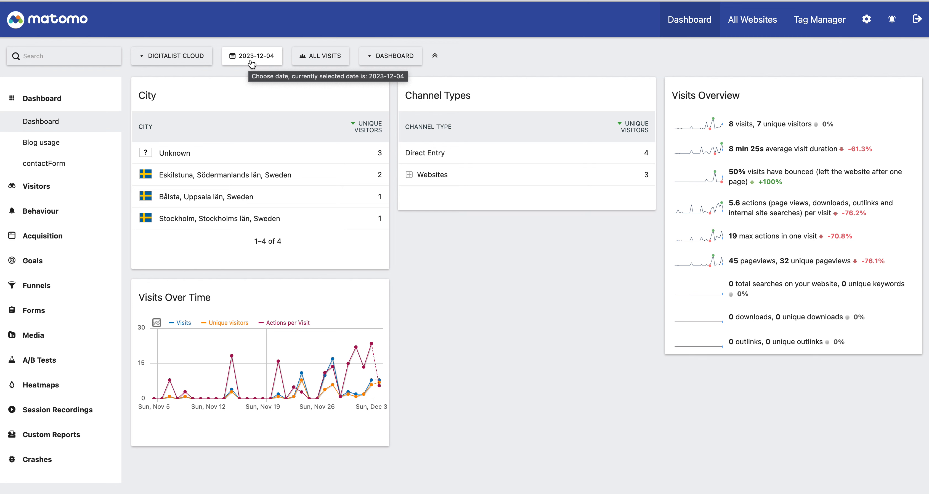
- Show the dashboard for the single day 2023-12-03 and then for 2023-12-02
click(256, 63)
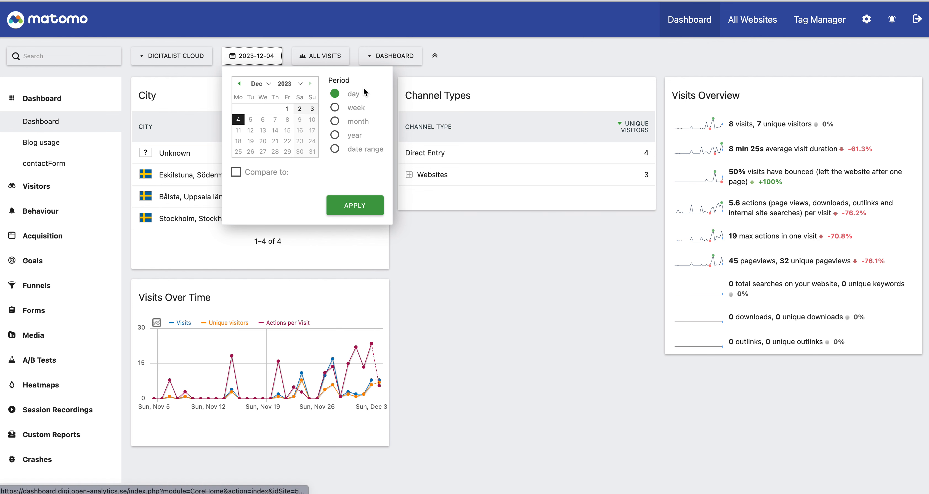
click(312, 108)
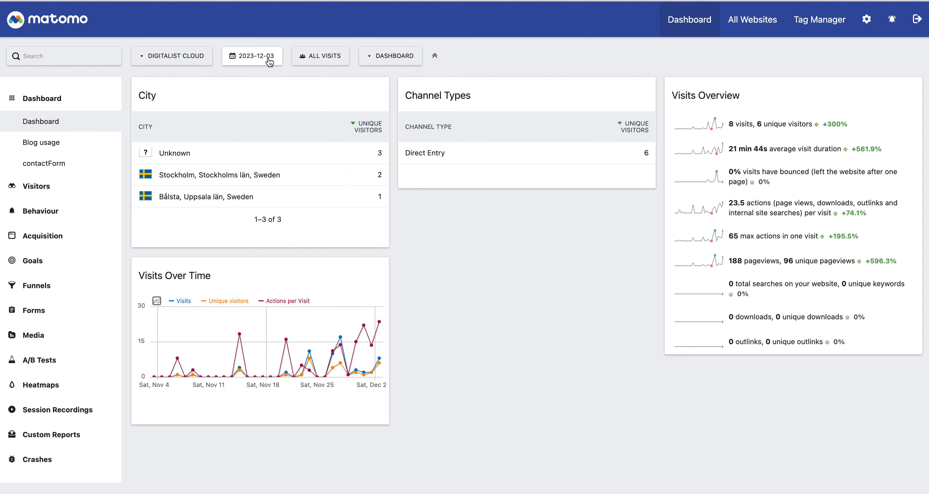
click(269, 60)
click(299, 109)
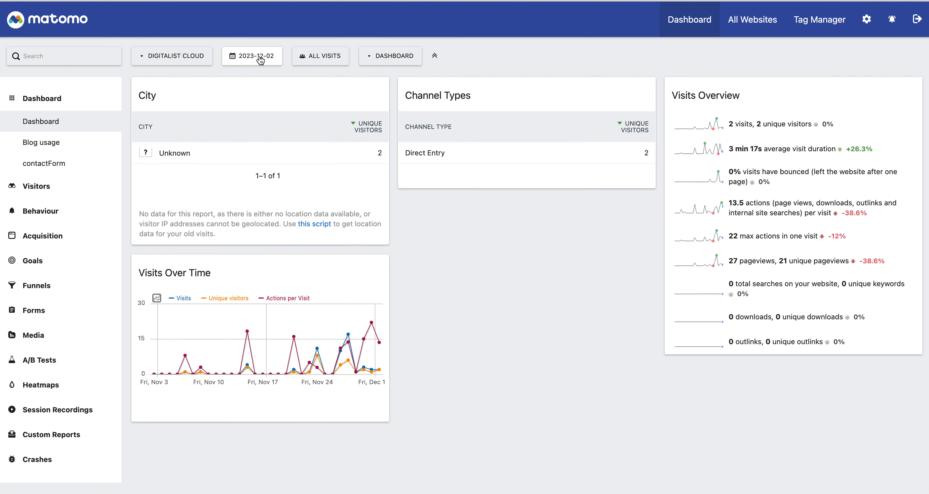
- View the Behaviour Pages report and the Visitors Overview report for the selected day
click(56, 211)
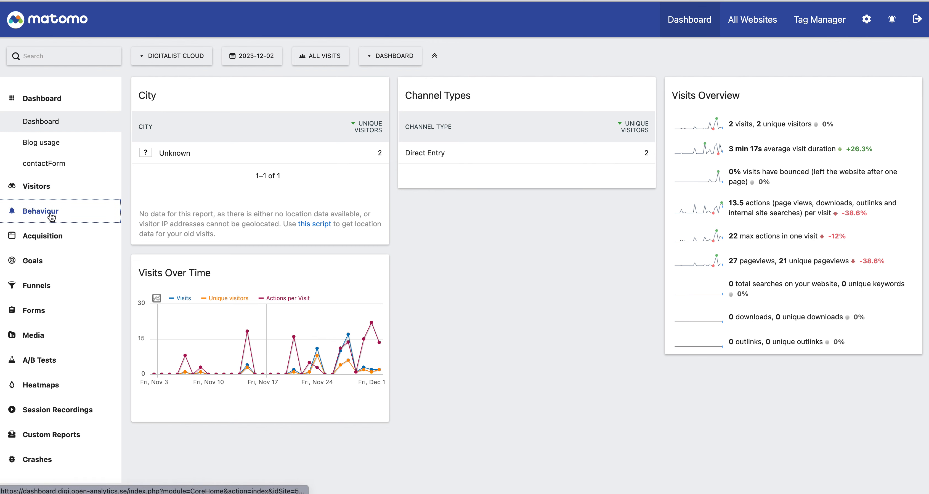
click(49, 176)
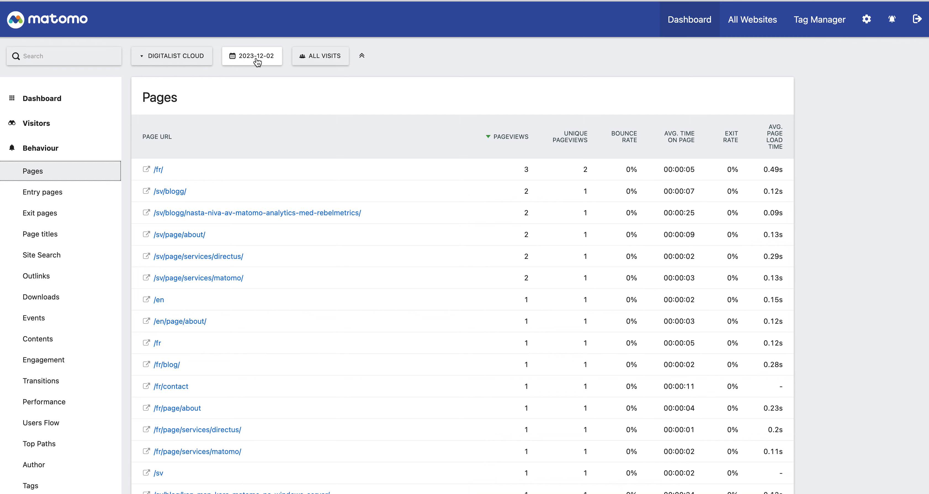
click(39, 126)
click(40, 149)
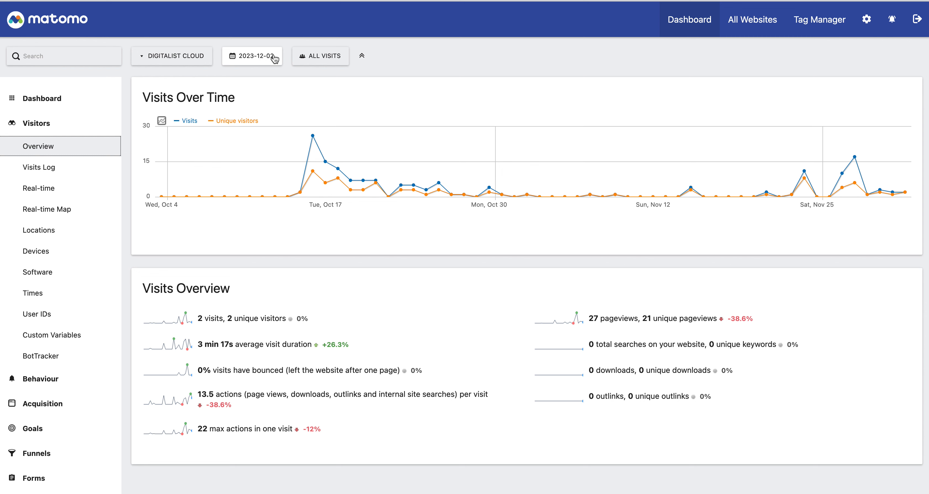
- Change the Visitors Overview period to the week containing 2 December 2023
click(267, 60)
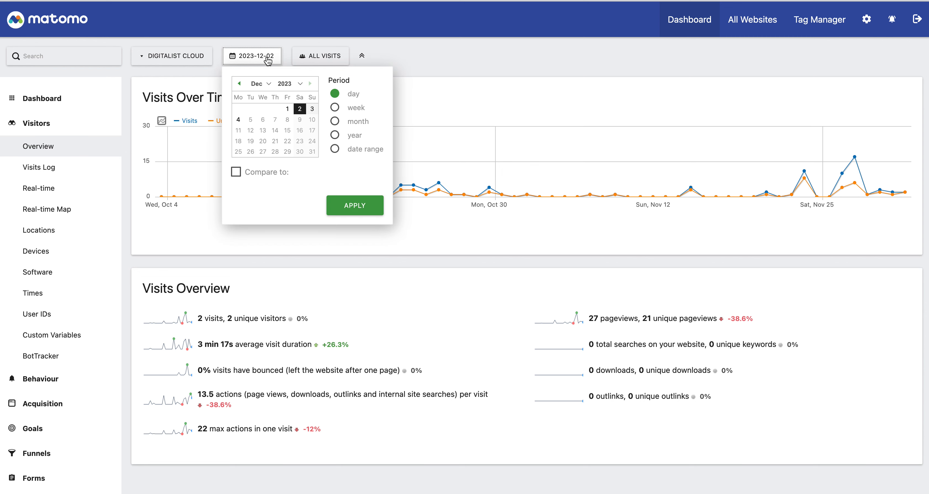
click(349, 110)
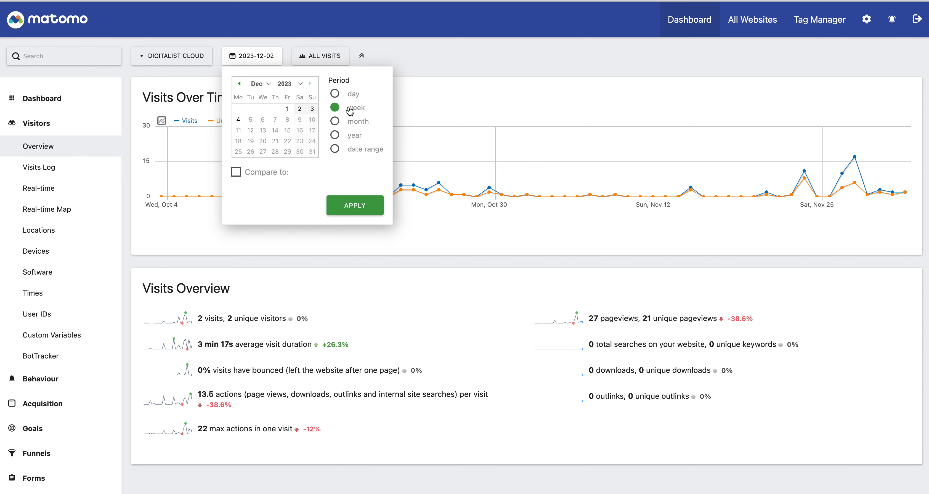
click(300, 108)
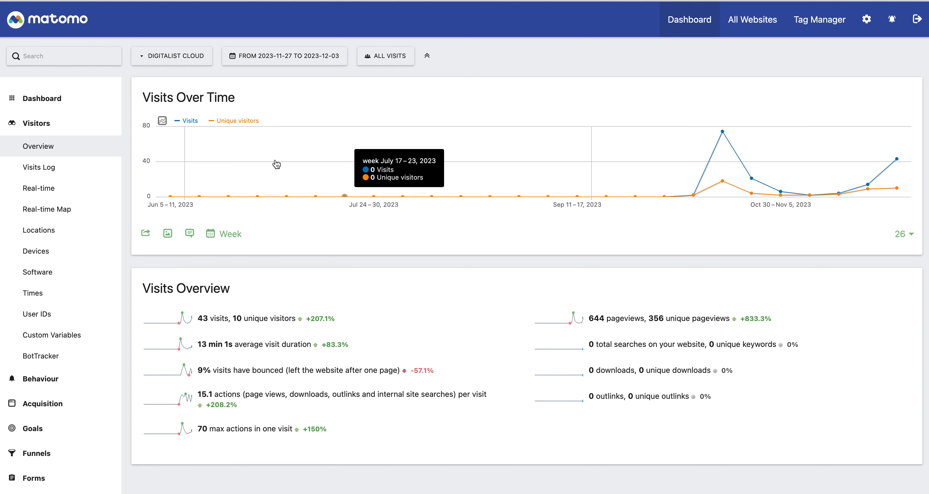
- Open the Behaviour Pages report and set its period to the week of 13 to 19 November 2023
click(38, 379)
click(50, 169)
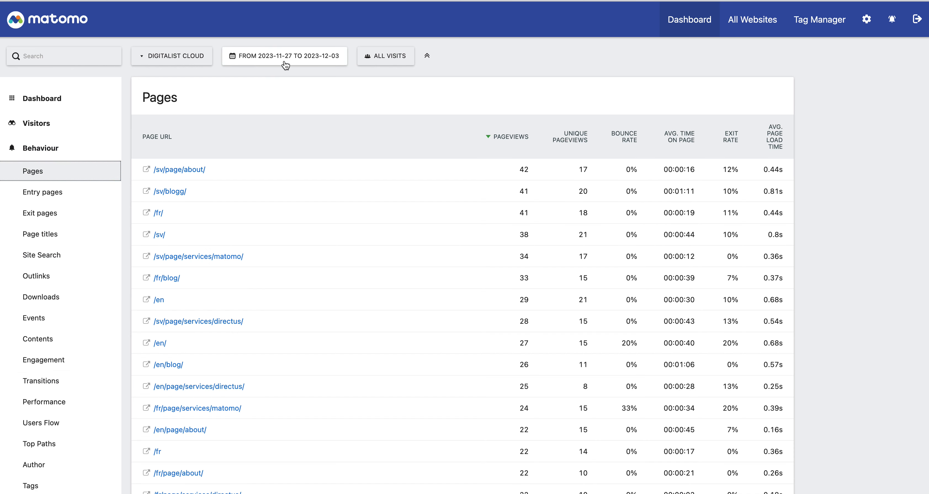
click(334, 61)
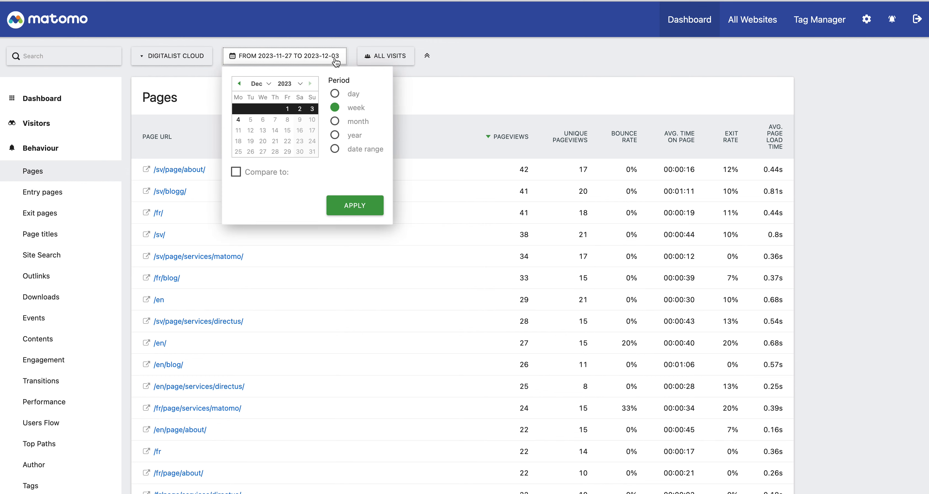
click(240, 84)
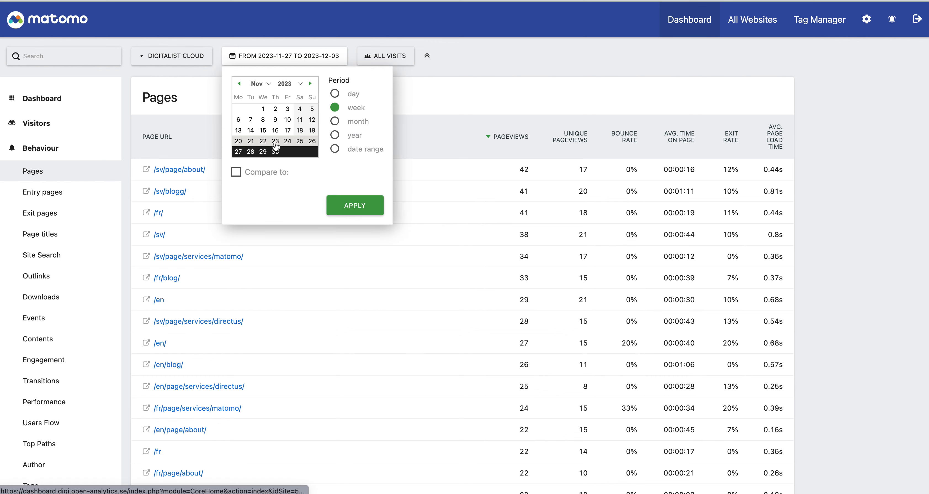
click(287, 131)
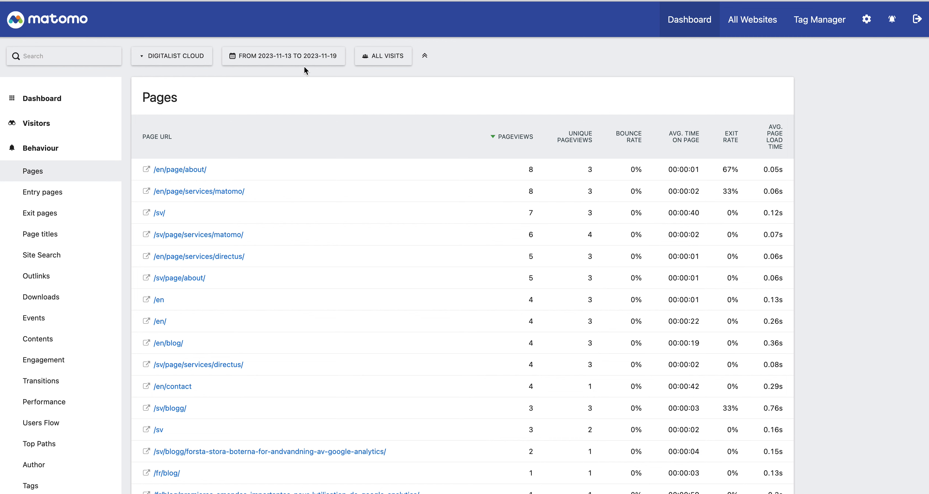
- Apply a custom date range from 2023-10-09 to 2023-11-26 to the Pages report
click(306, 62)
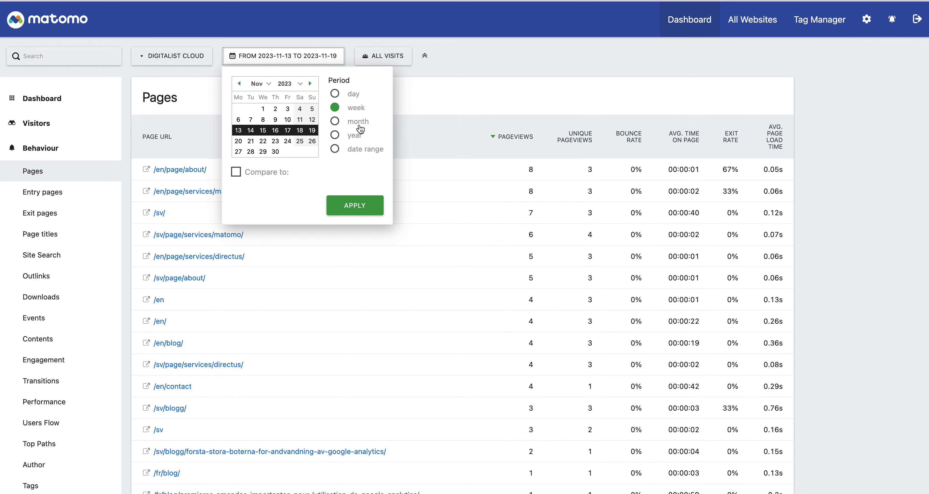
click(370, 152)
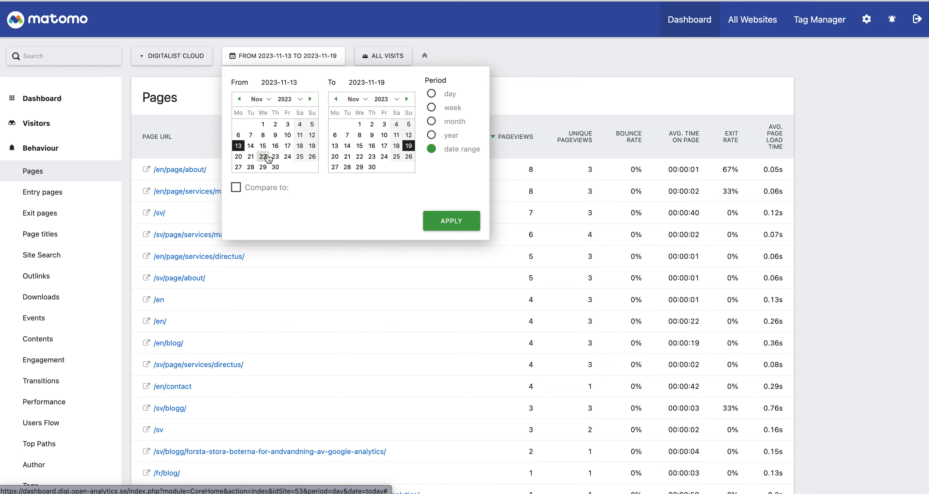
click(239, 99)
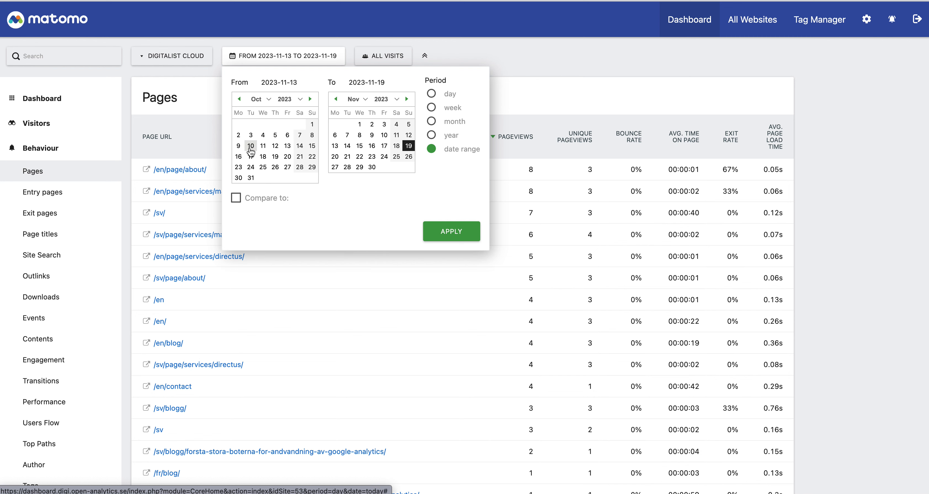
click(238, 145)
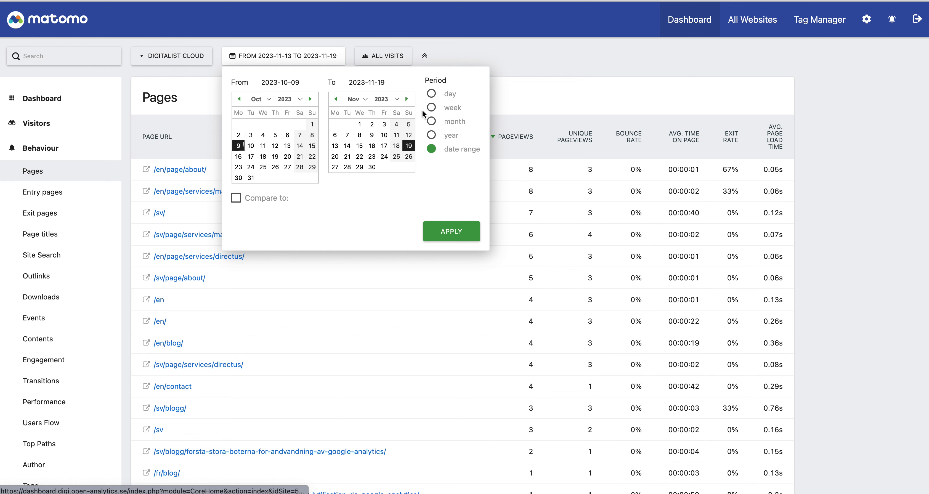
click(406, 155)
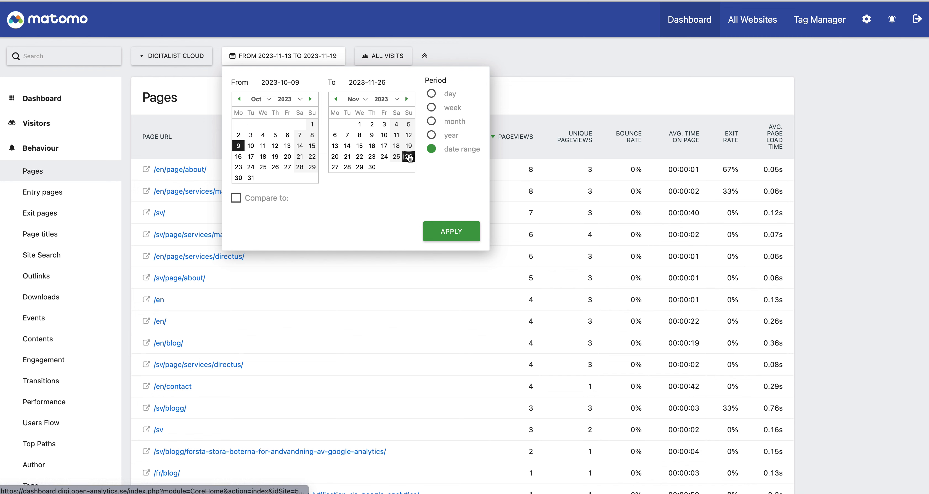
click(459, 232)
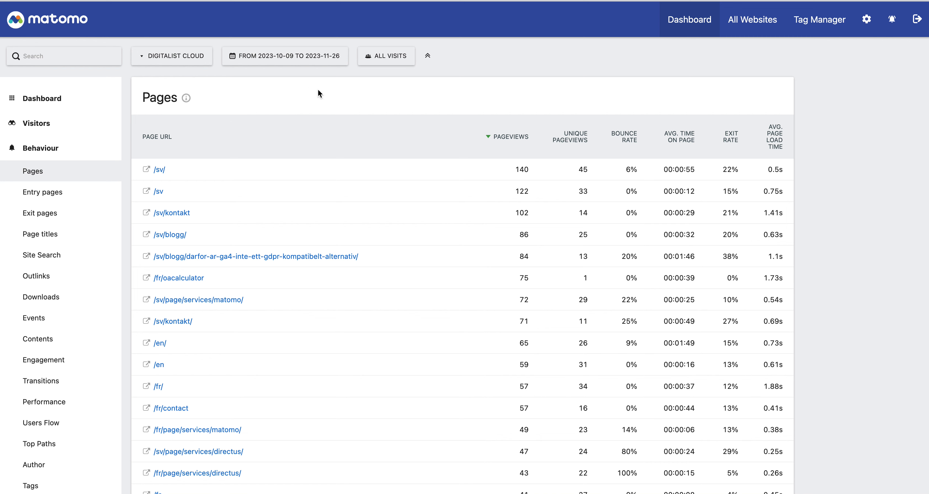
- Switch the Pages report back to a weekly period, picking the week of 13 to 19 November 2023
click(331, 66)
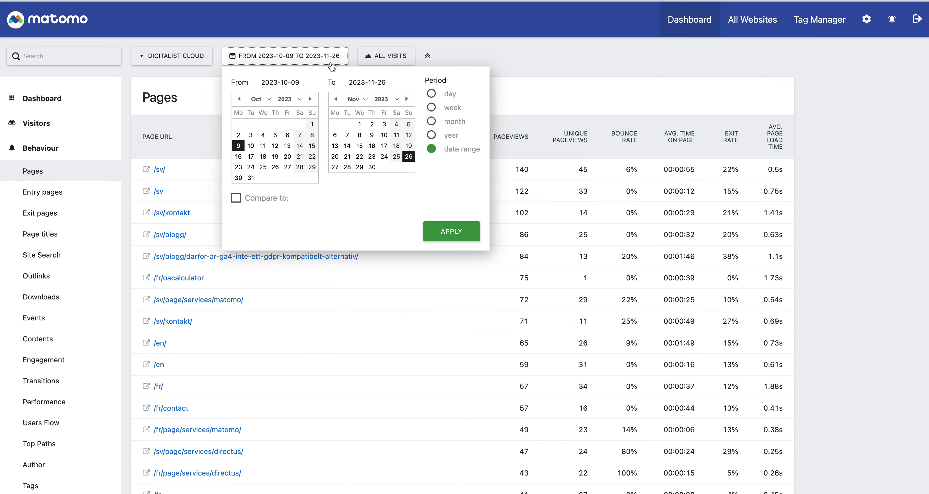
click(450, 108)
click(238, 83)
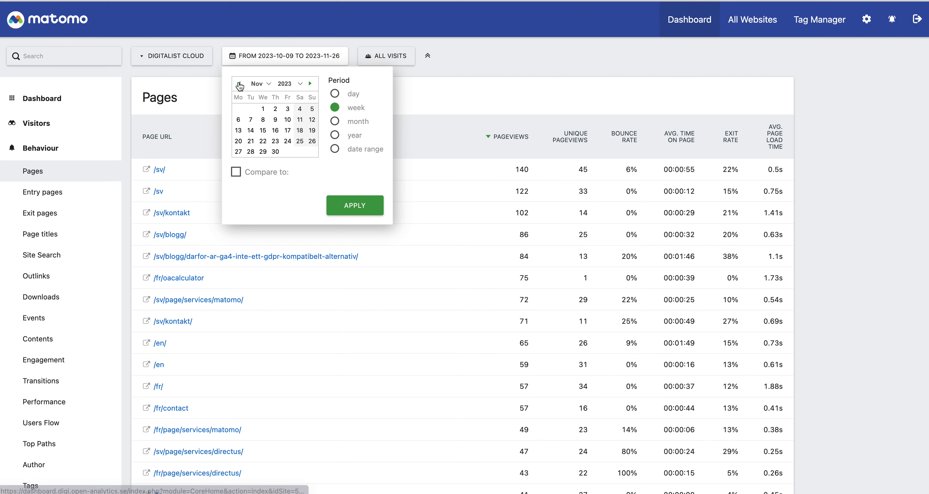
click(295, 135)
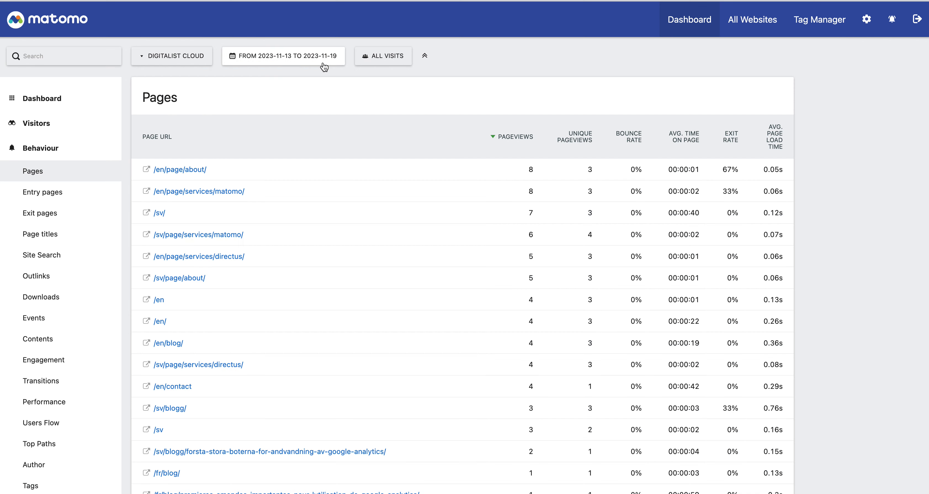
- Compare the selected week in the Pages report to the previous period
click(326, 62)
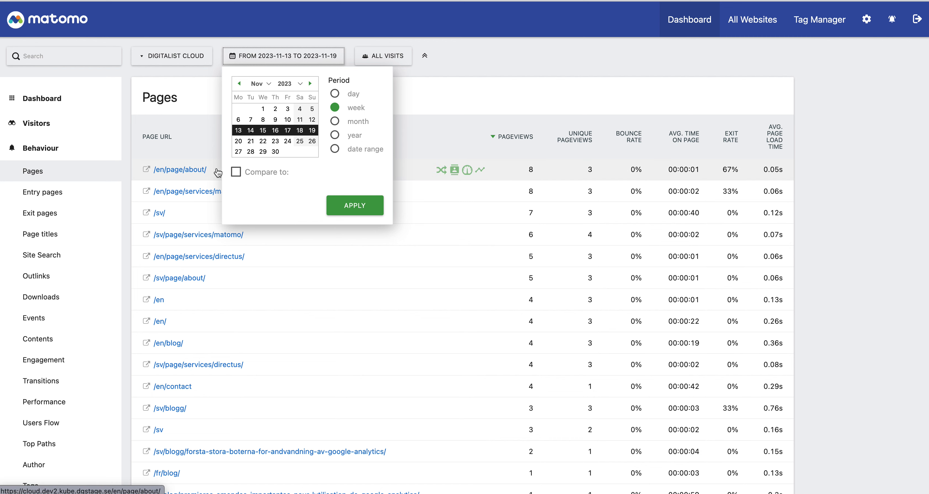
click(235, 173)
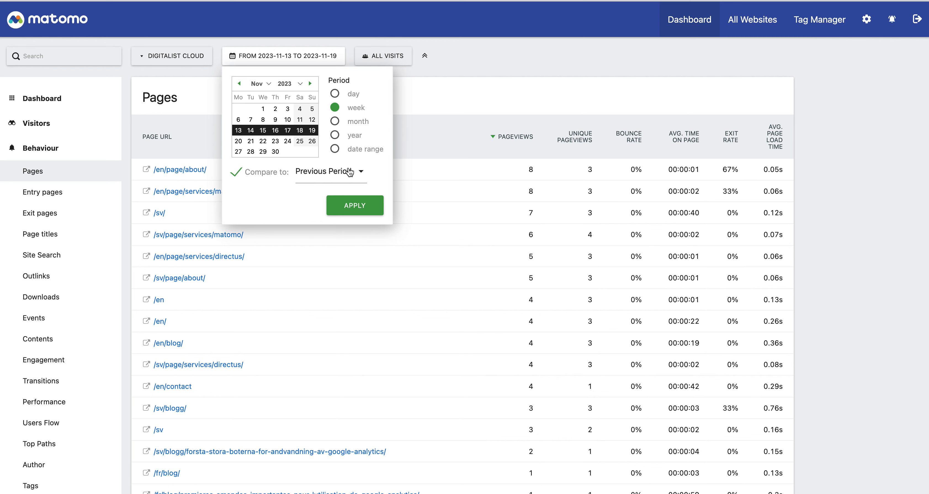
click(367, 208)
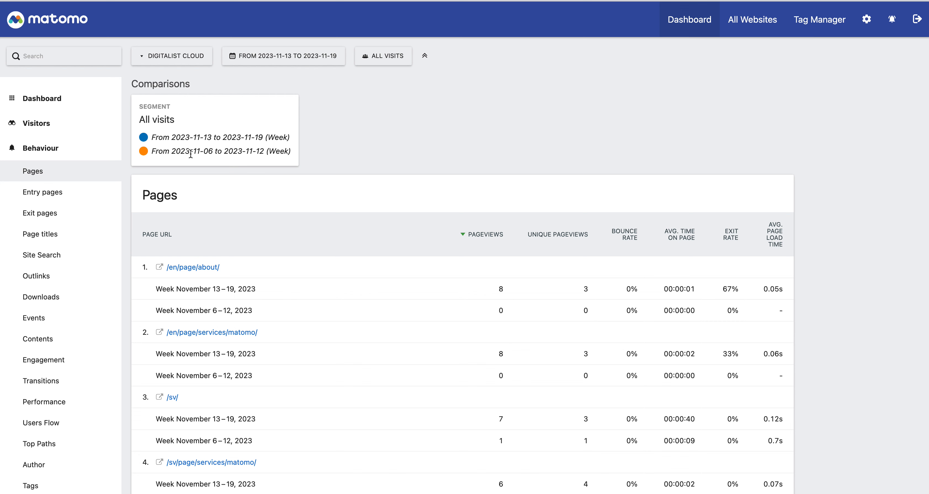
- Change the compared period in the Pages report to the month of November 2023
click(322, 57)
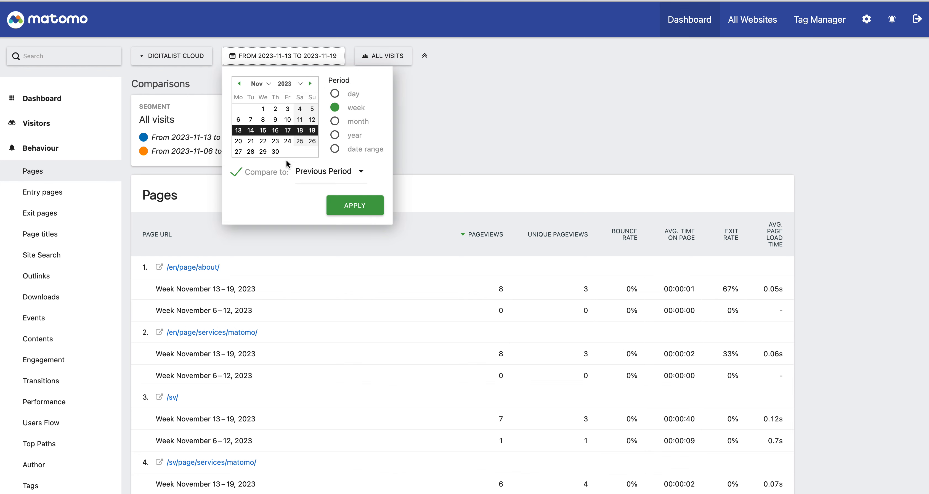
click(364, 122)
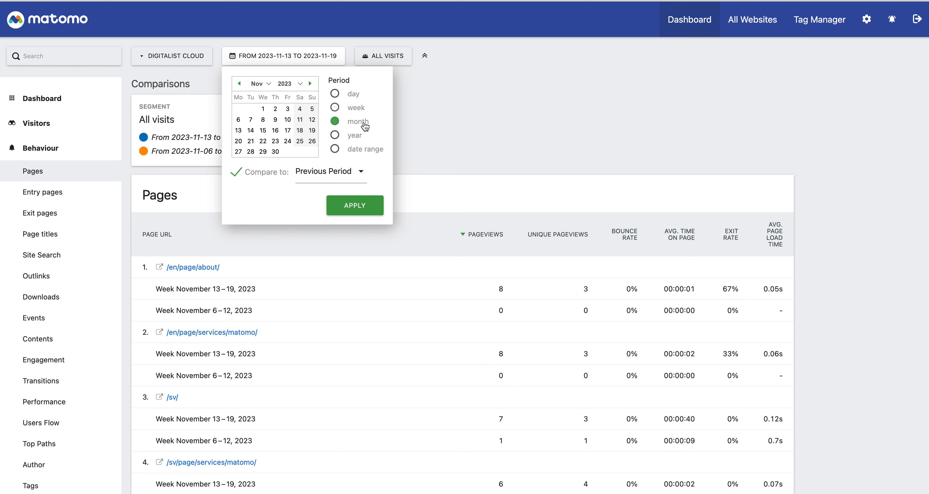
click(300, 127)
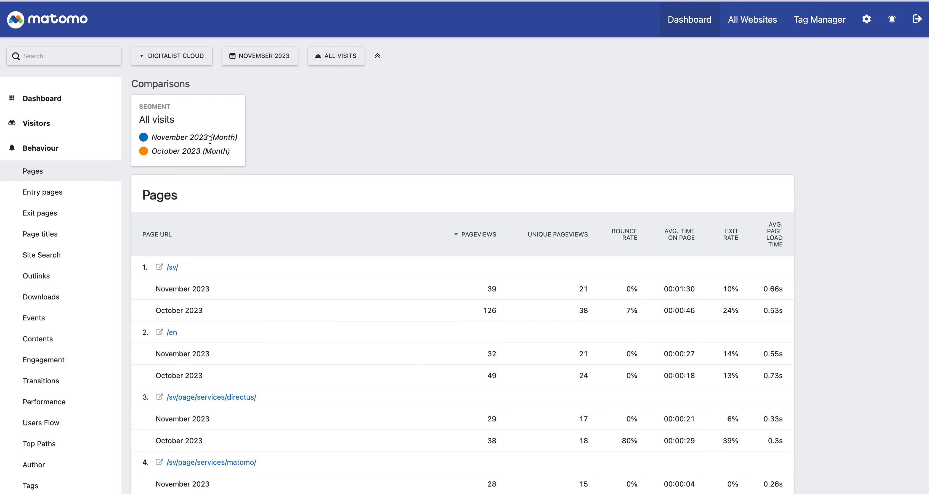
- Switch the Pages report comparison to a custom period and set its start date to 2023-05-01
click(273, 58)
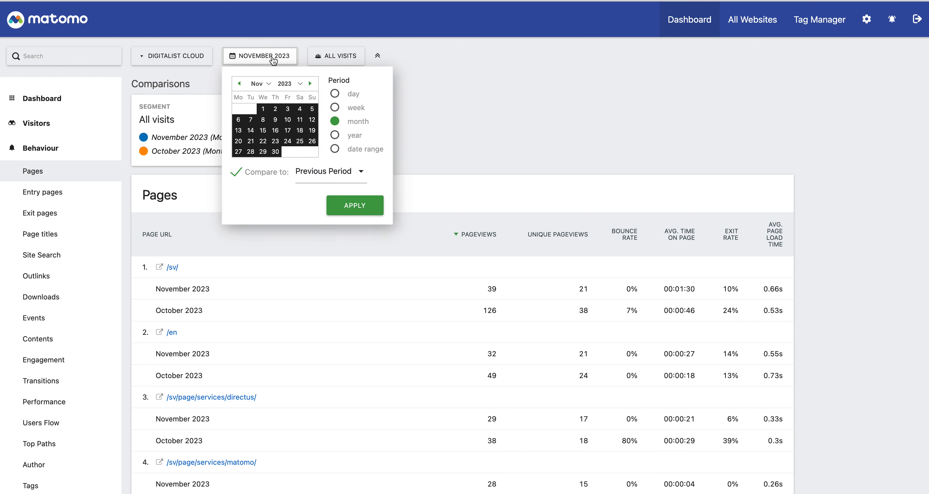
click(317, 171)
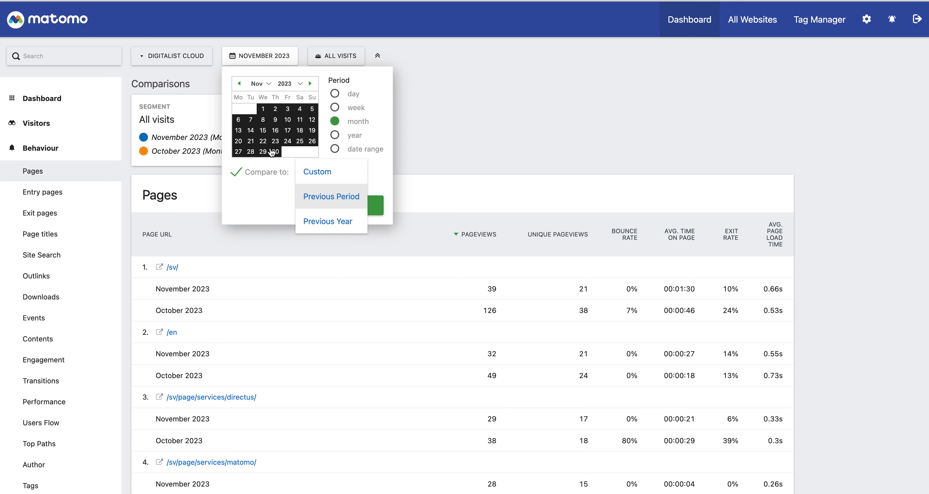
click(341, 173)
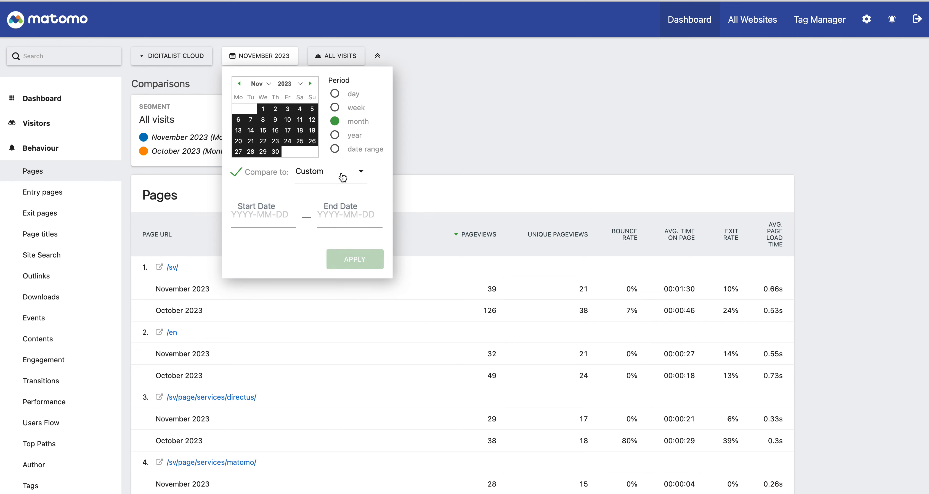
click(250, 214)
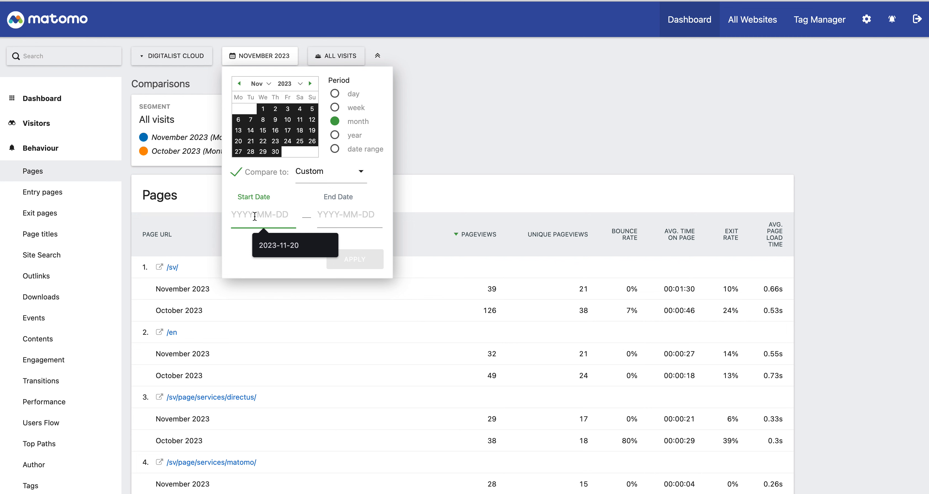
double_click(269, 219)
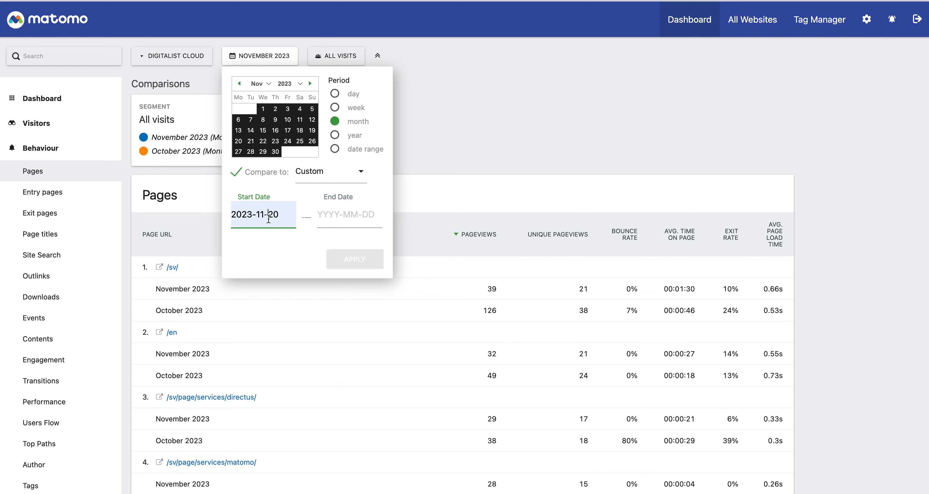
key(BackSpace)
text(05)
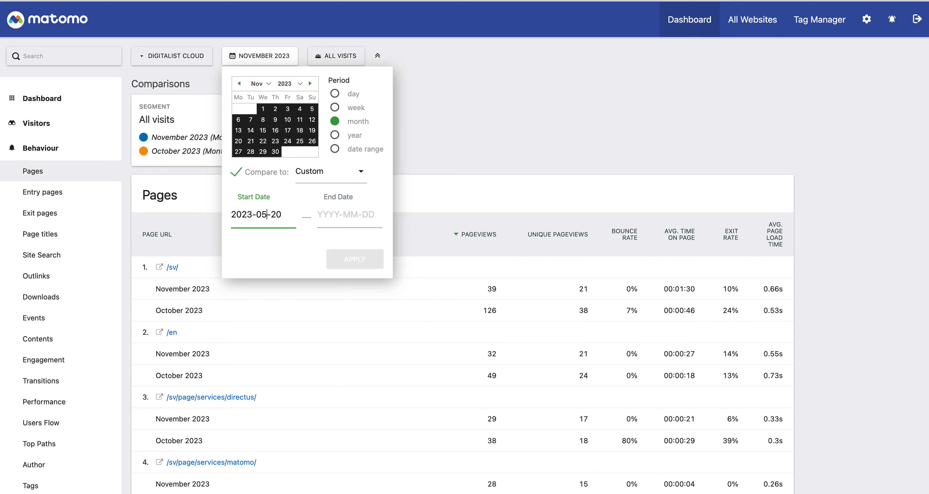
key(Right)
key(Right)
key(Right)
key(BackSpace)
key(BackSpace)
text(01)
- Copy the start date into the comparison's end date, change it to 2023-05-31, and apply the comparison
key(ctrl+a)
key(ctrl+c)
click(337, 223)
key(ctrl+v)
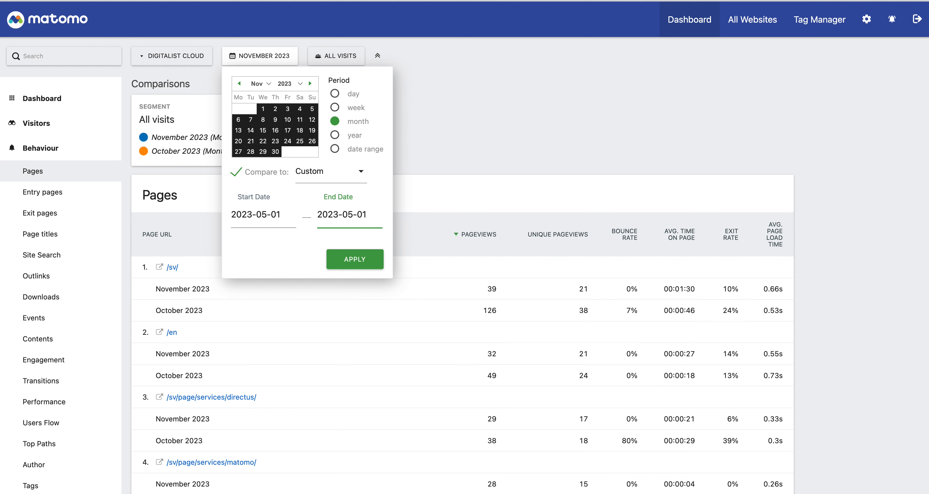
key(BackSpace)
key(BackSpace)
text(31)
click(359, 261)
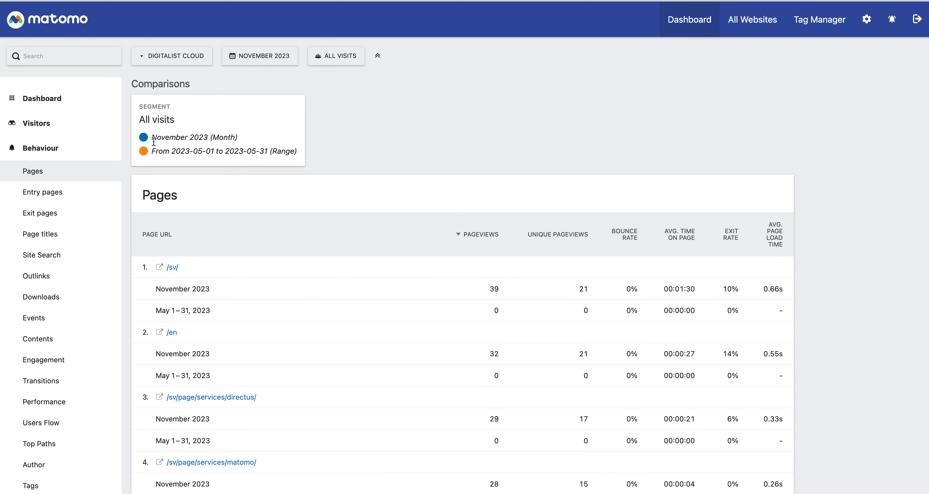
- Filter the Pages report by the Swedish visitors segment
click(72, 149)
click(353, 59)
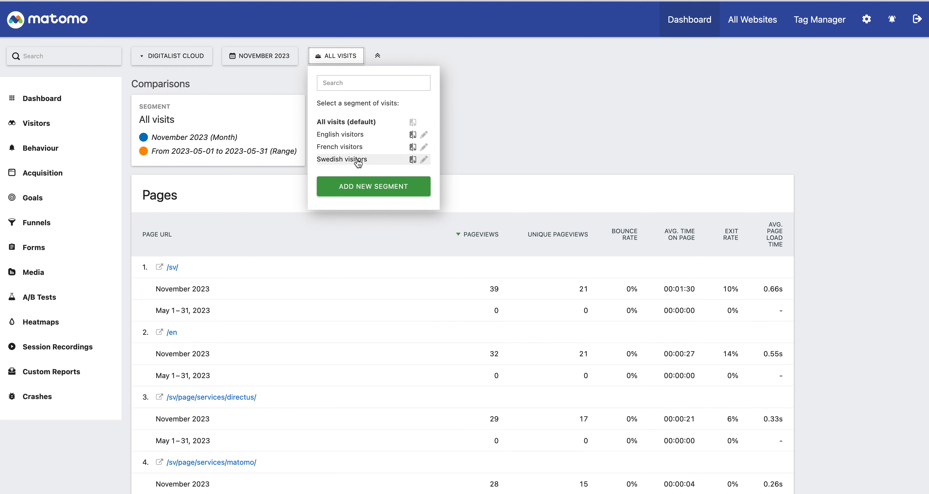
click(338, 159)
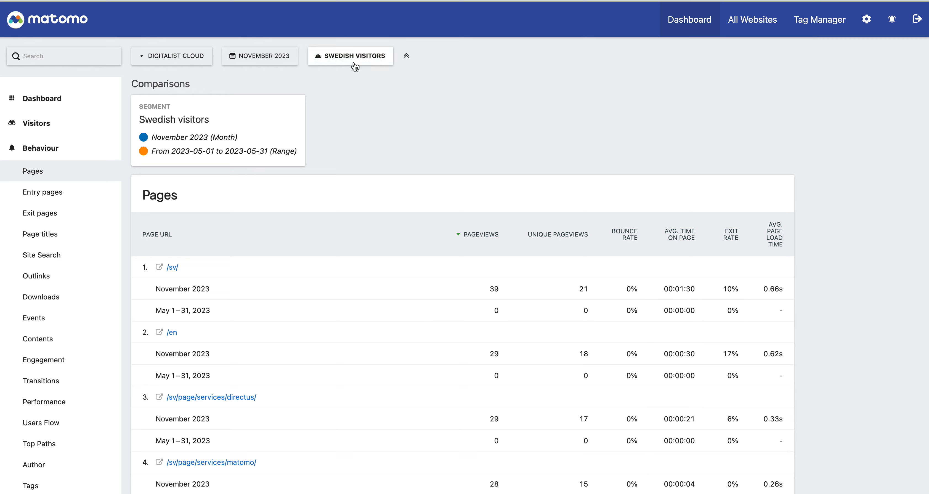
- Remove the period comparison from the Pages report and apply the month of November 2023 alone
click(284, 60)
click(255, 173)
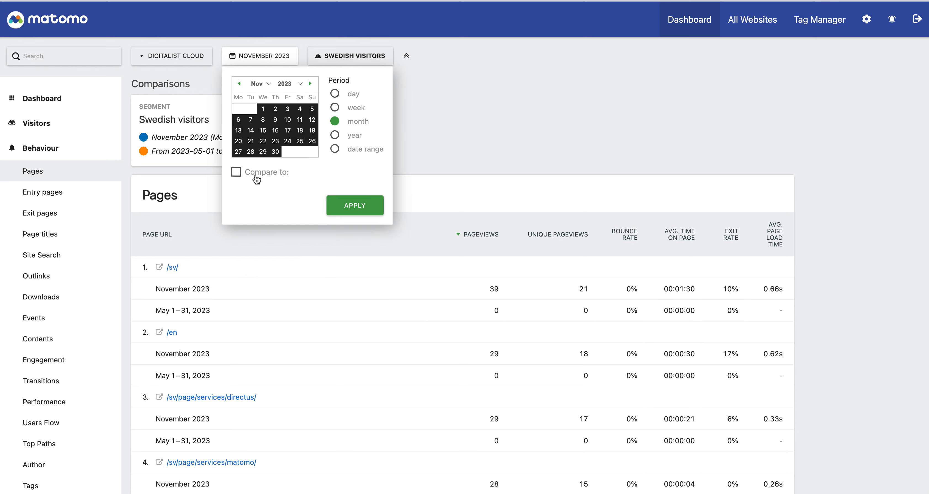
click(353, 207)
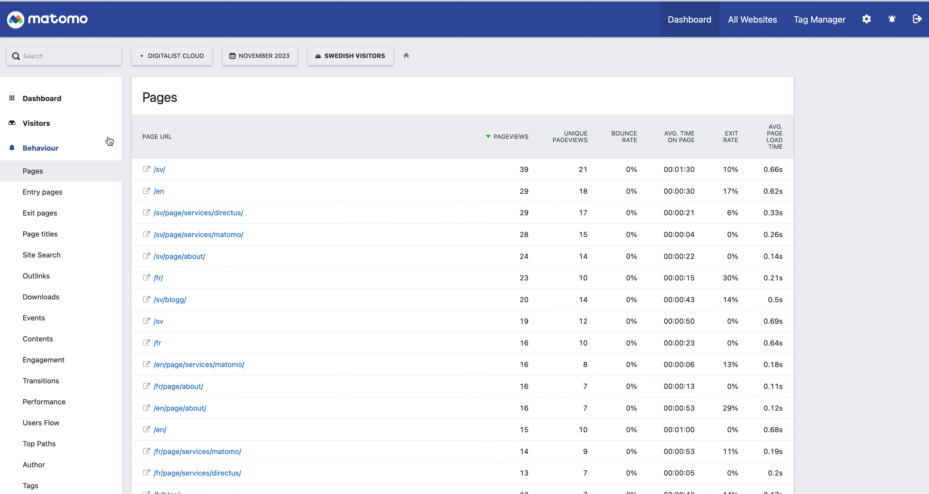
- Open the Page titles report under Behaviour and reset its segment to All visits
click(44, 231)
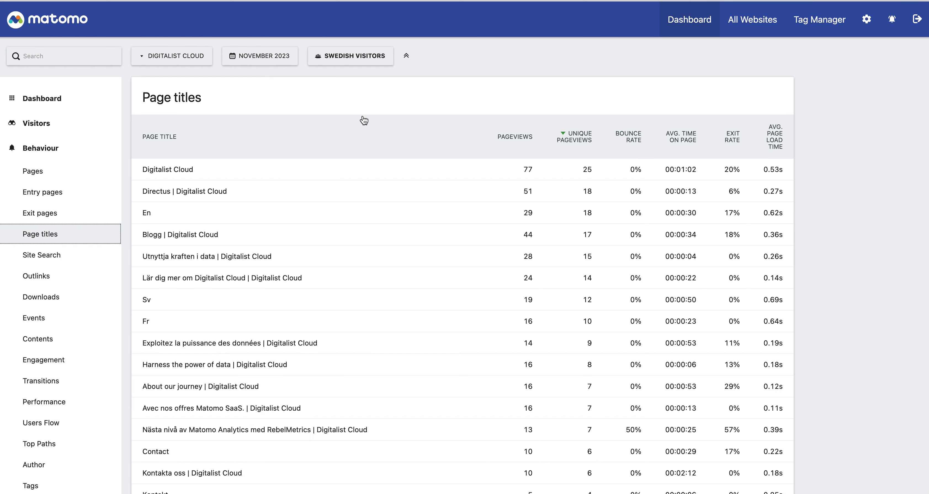
click(359, 65)
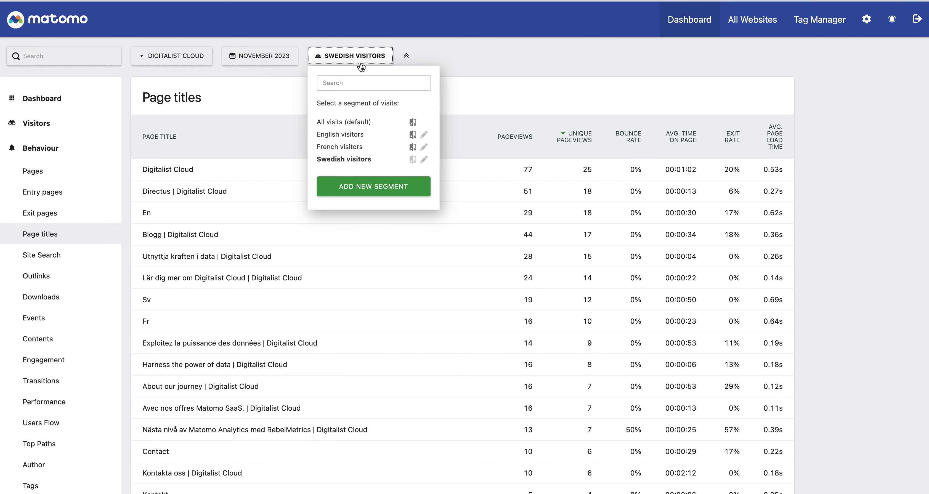
click(342, 123)
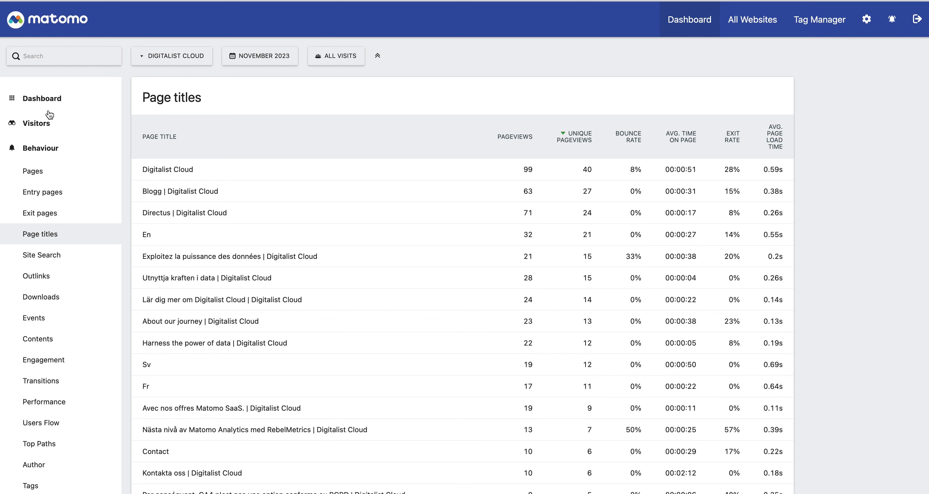
click(50, 148)
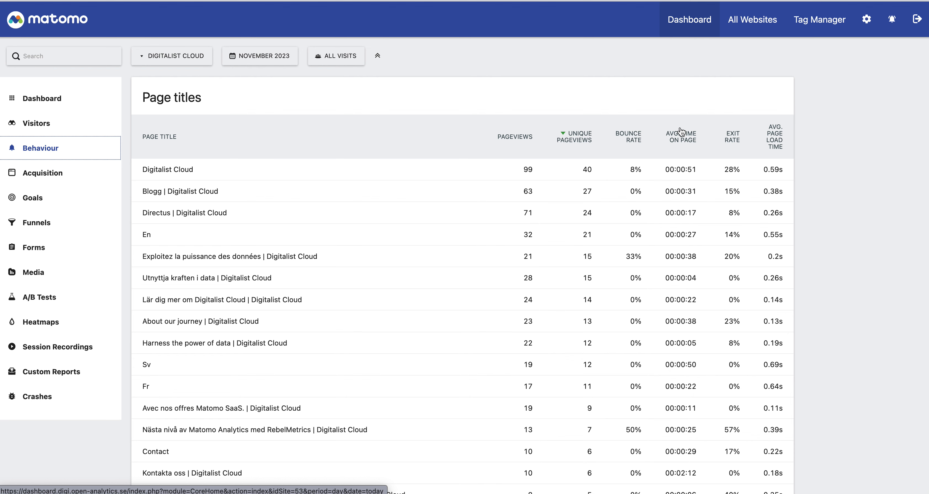
- Open the personal settings page in the administration area
click(865, 28)
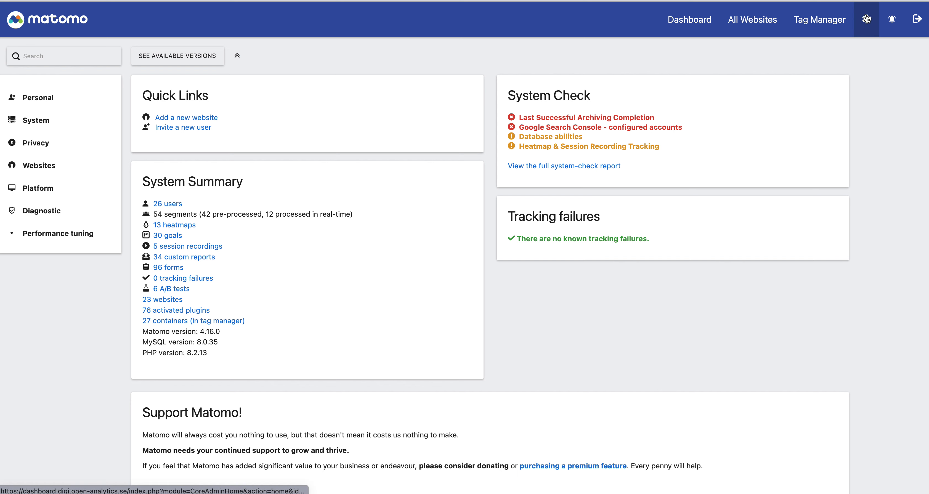
click(44, 96)
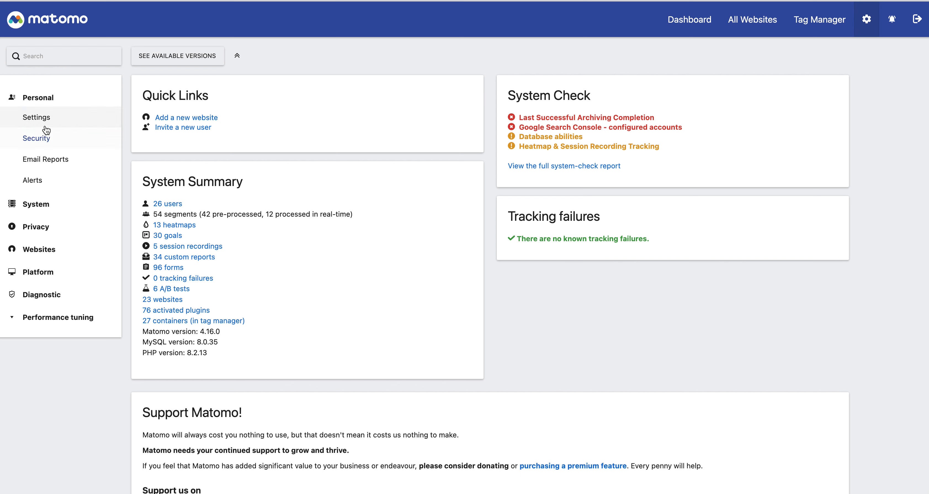
click(56, 118)
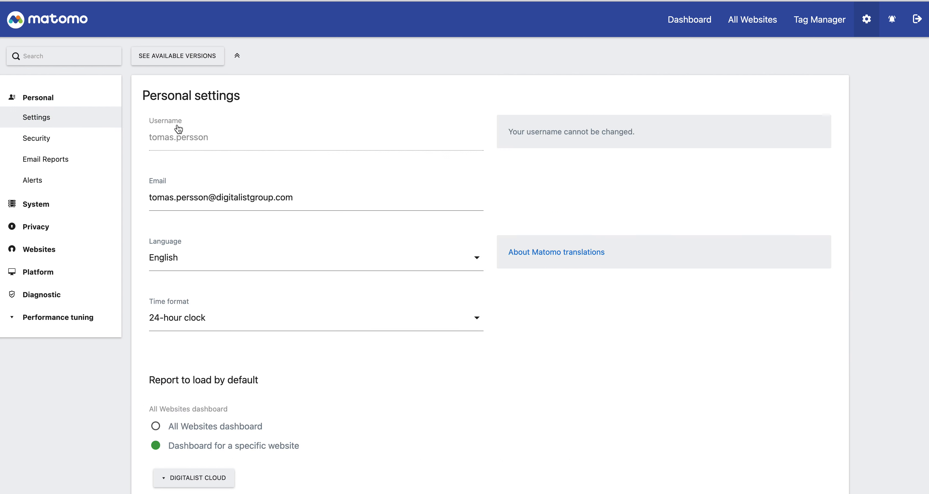
- Examine the personal settings for language, time format, default report and default report date without changing them
click(327, 253)
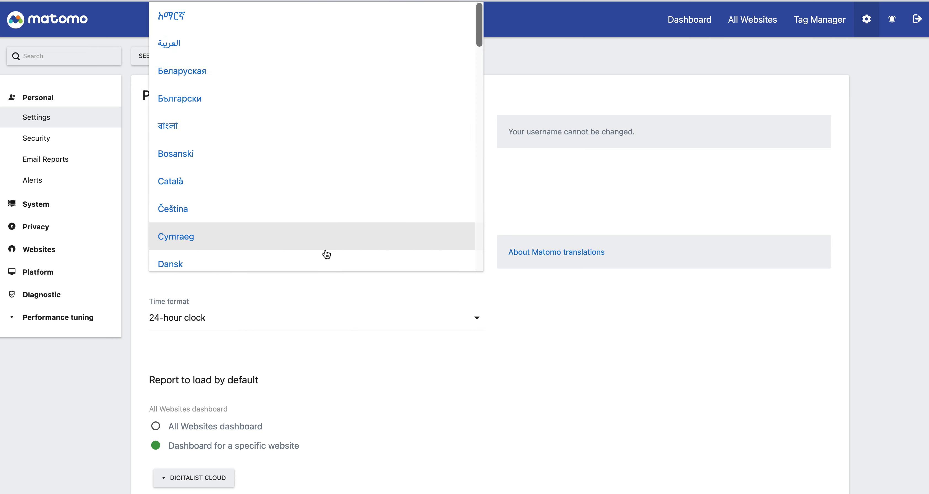
click(570, 163)
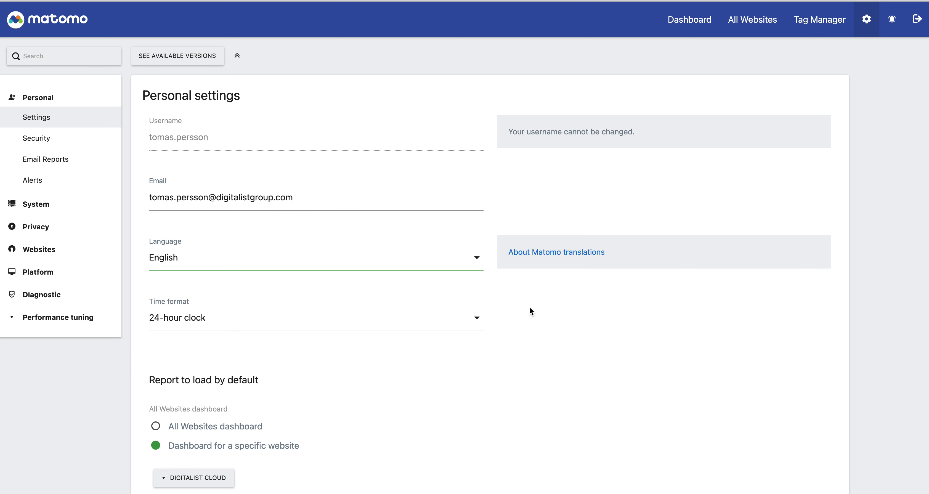
scroll(530, 307, down, 5)
scroll(508, 282, up, 1)
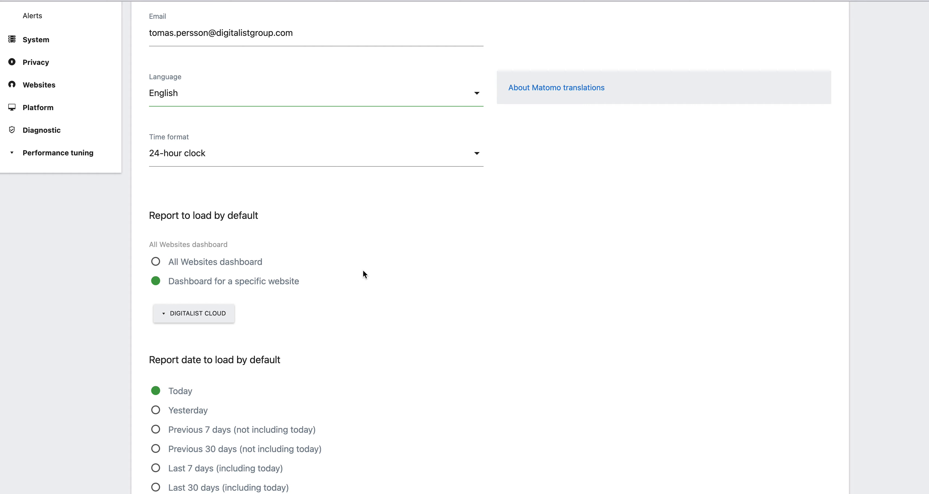
scroll(365, 270, up, 5)
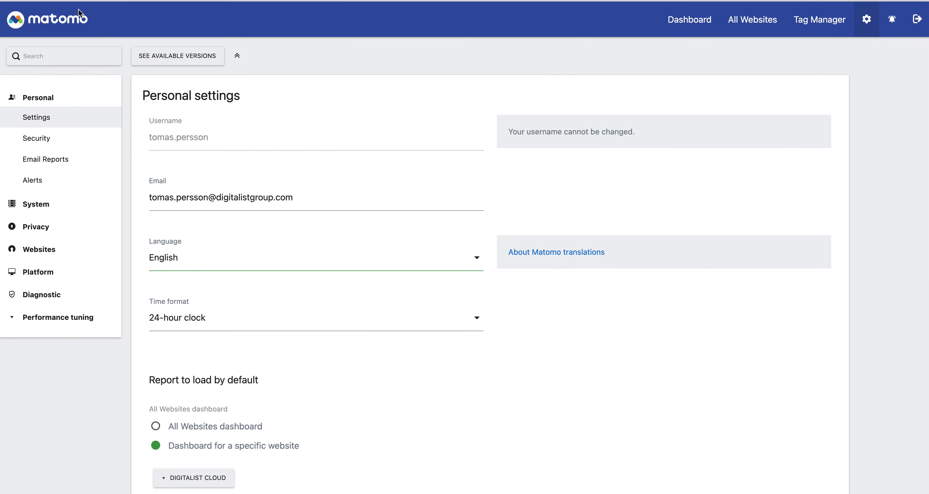
scroll(390, 172, down, 2)
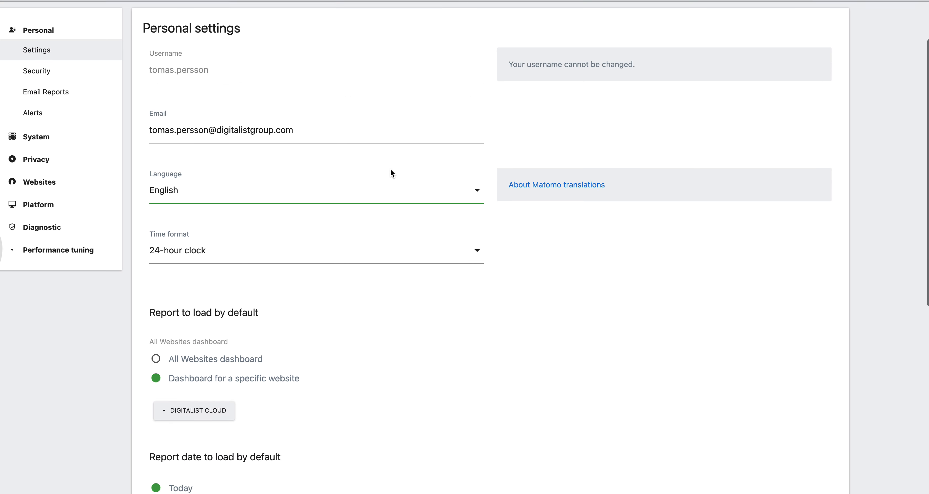
scroll(391, 173, down, 6)
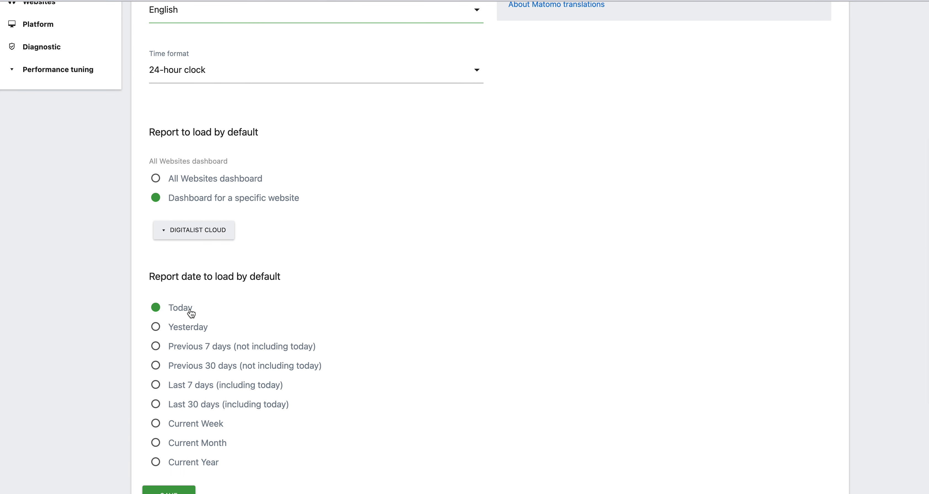
scroll(335, 205, up, 10)
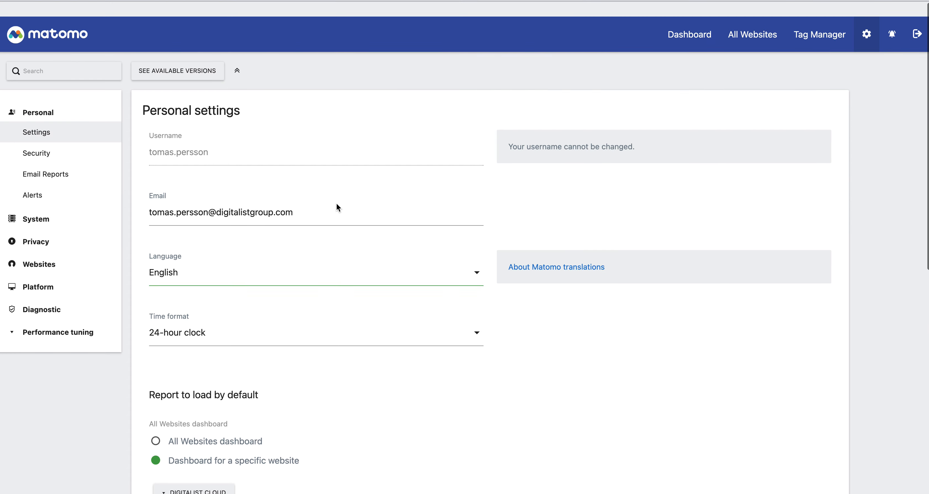
scroll(336, 151, down, 10)
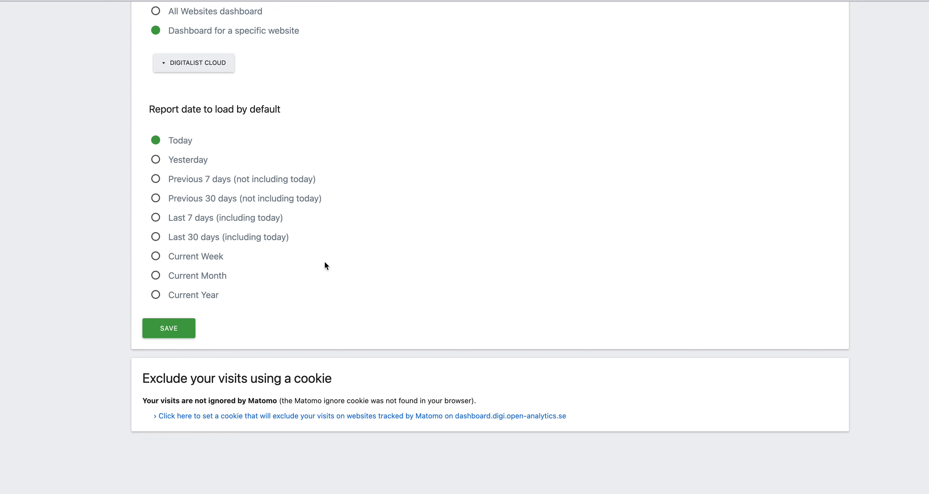
scroll(375, 224, up, 10)
mouse_move(216, 55)
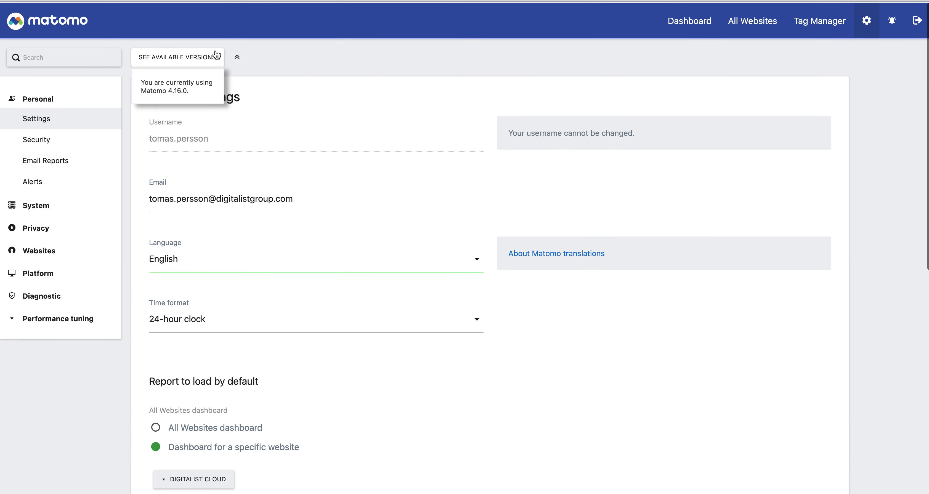
- Return to the main dashboard and look through the reports listed under Custom Reports
click(49, 22)
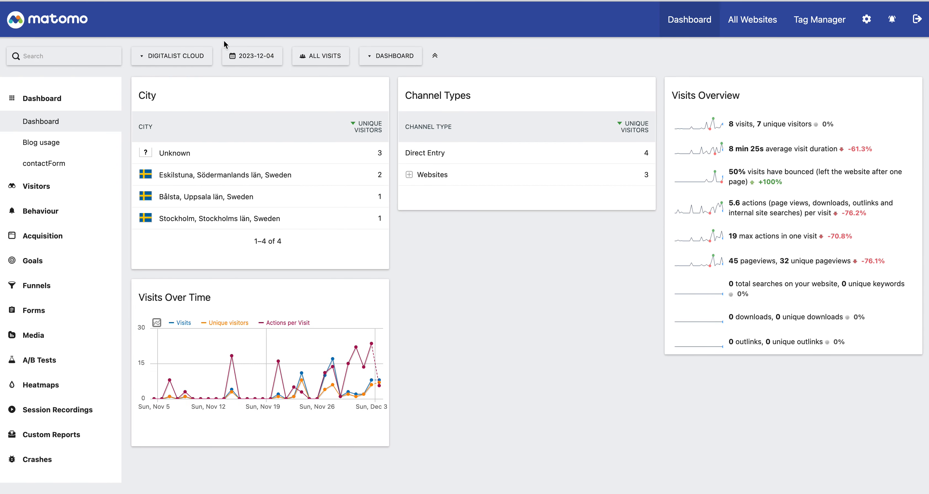
click(43, 98)
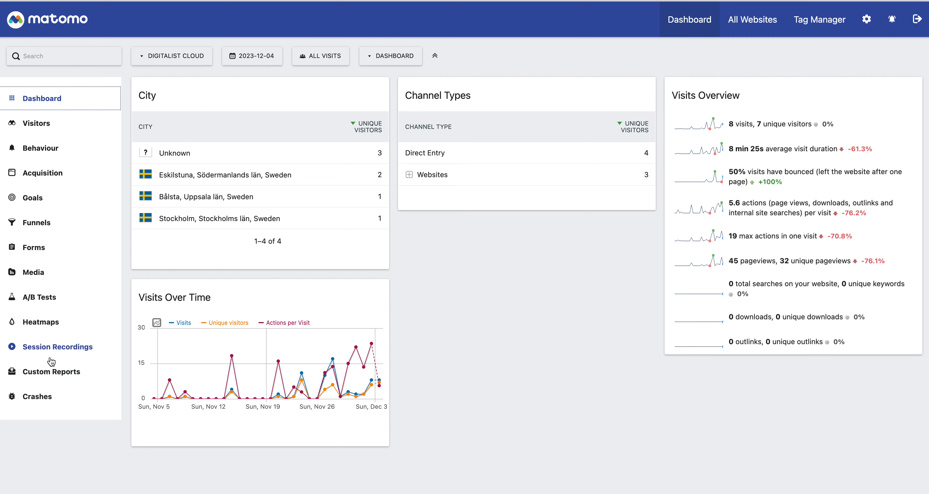
click(56, 371)
scroll(80, 419, down, 3)
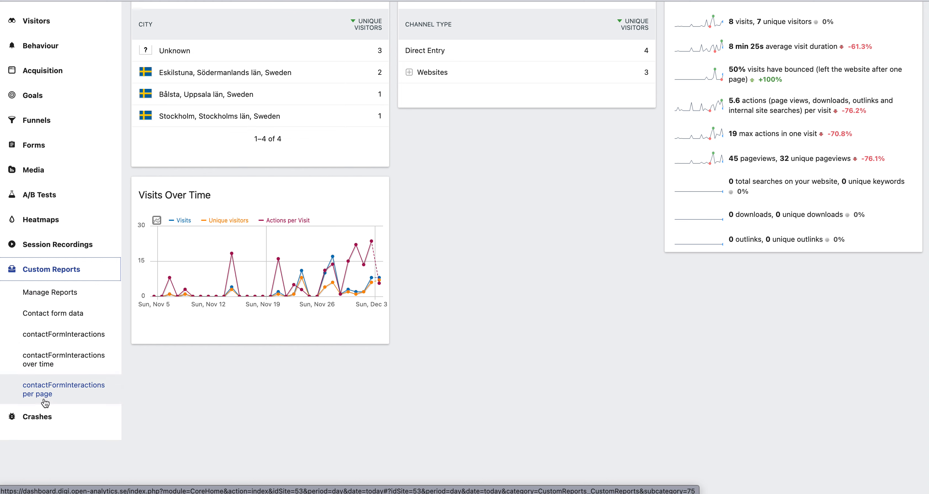
scroll(56, 302, up, 3)
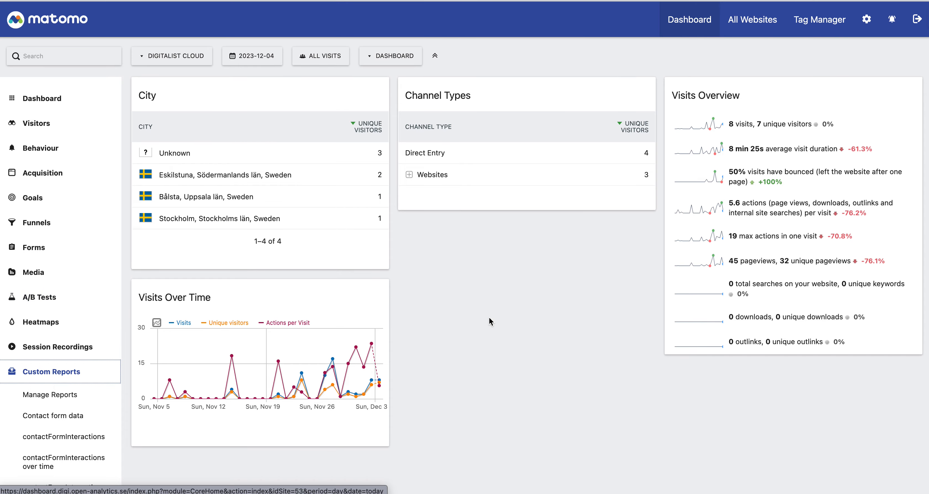